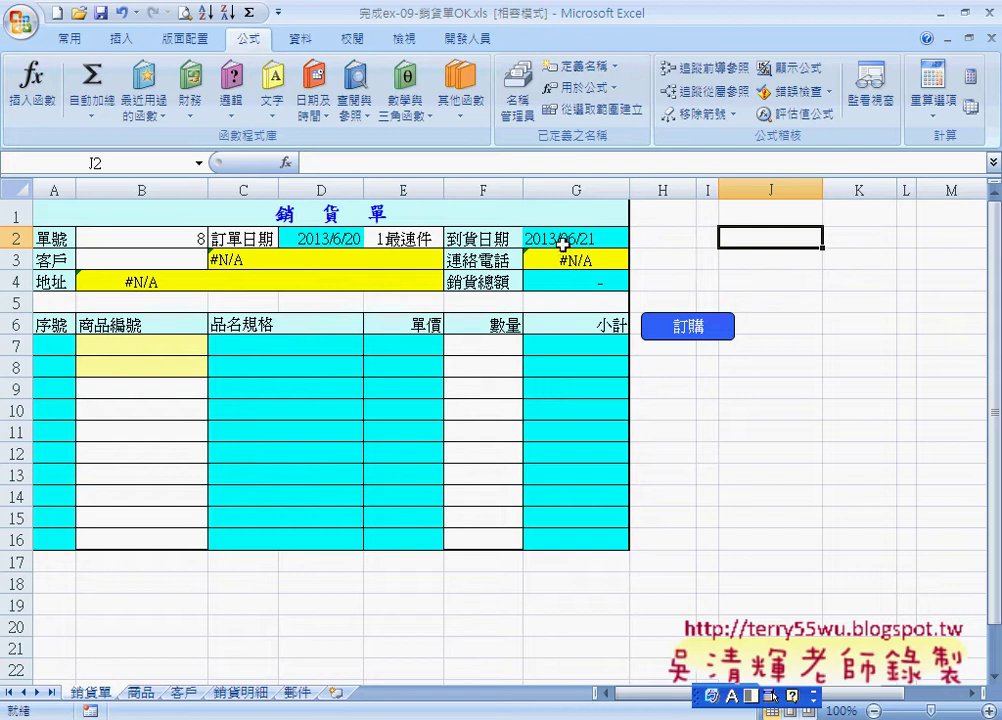
# Check the G2 and D2 formulas, then set E2's shipping type to 3普通件
pyautogui.click(562, 243)
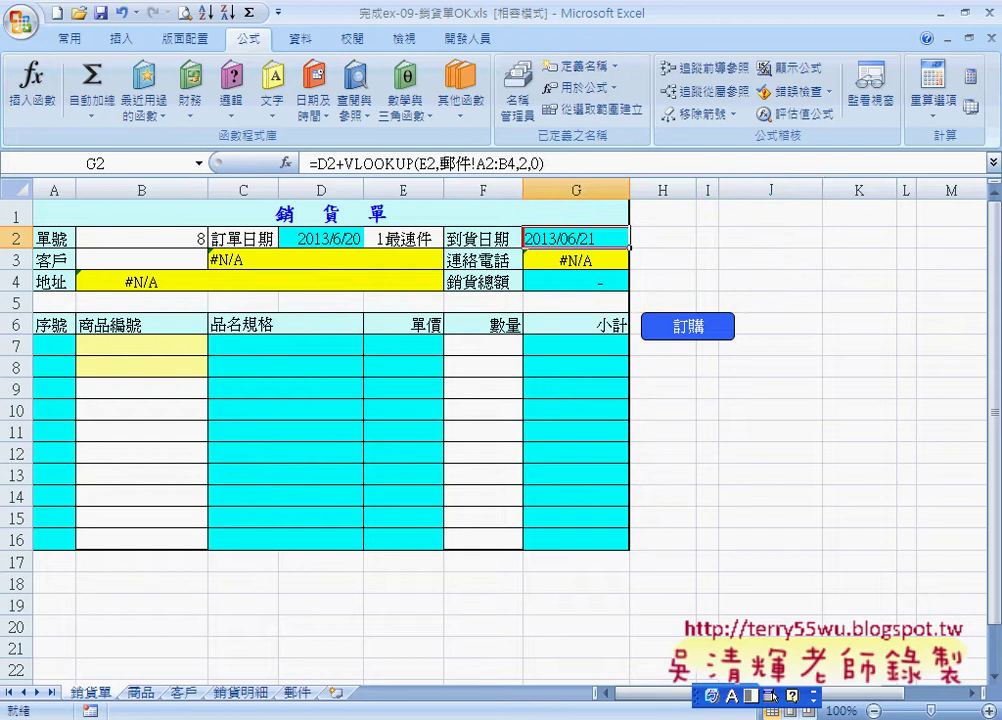
pyautogui.click(339, 241)
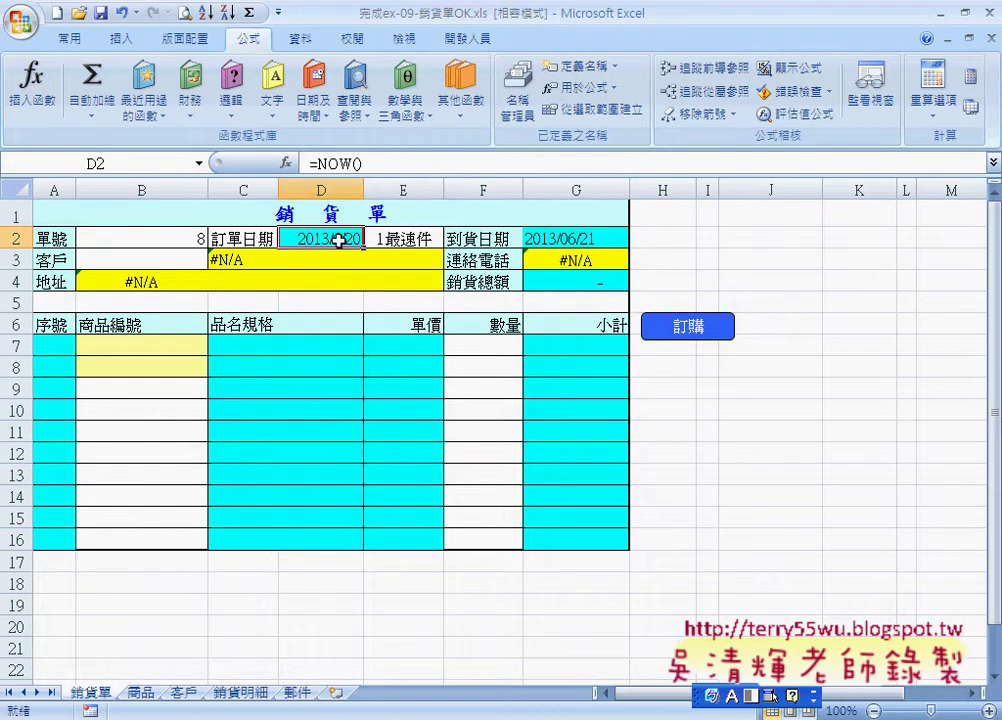
pyautogui.click(390, 241)
pyautogui.click(452, 239)
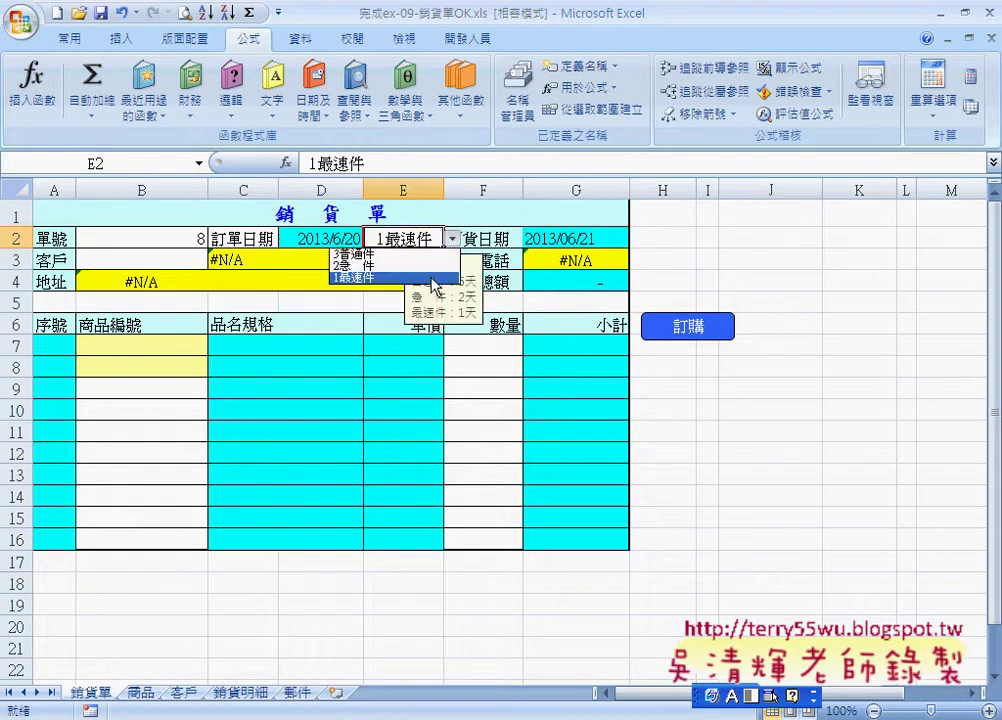
pyautogui.click(436, 255)
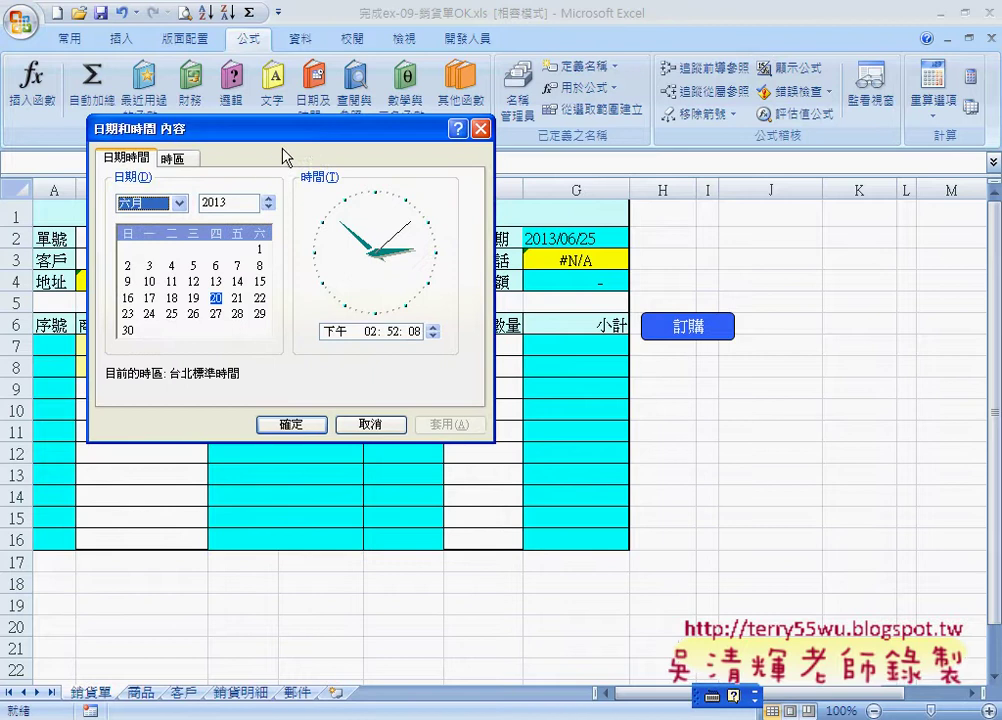
# Dismiss the Date and Time Properties window without changes and select cell K4
pyautogui.moveTo(283, 157)
pyautogui.mouseDown()
pyautogui.moveTo(655, 293)
pyautogui.moveTo(653, 306)
pyautogui.mouseUp()
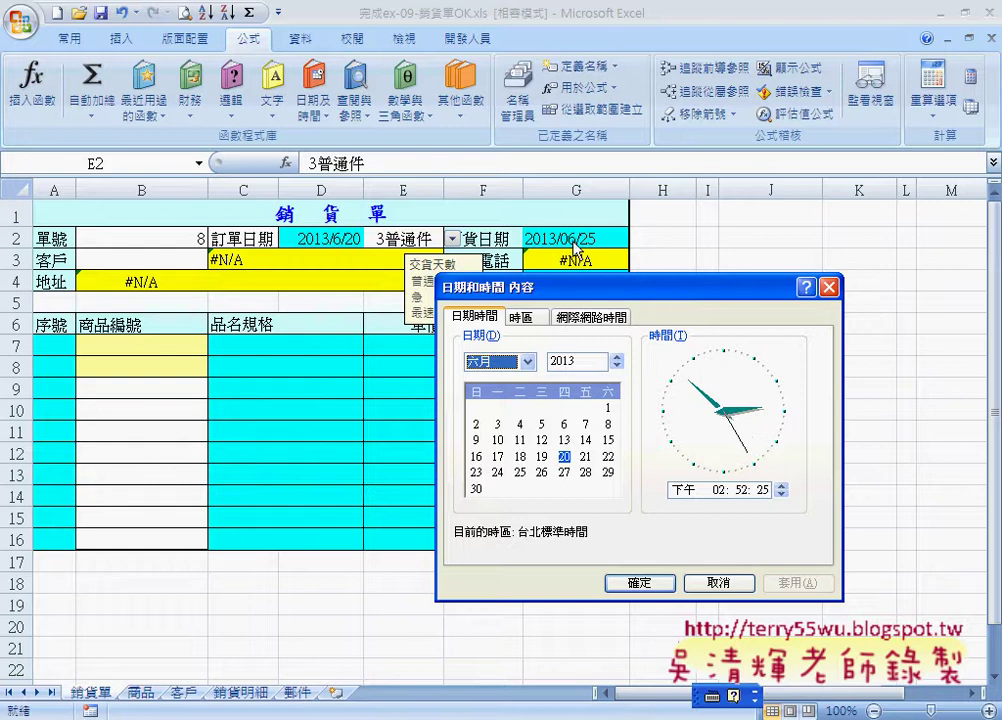
pyautogui.click(716, 580)
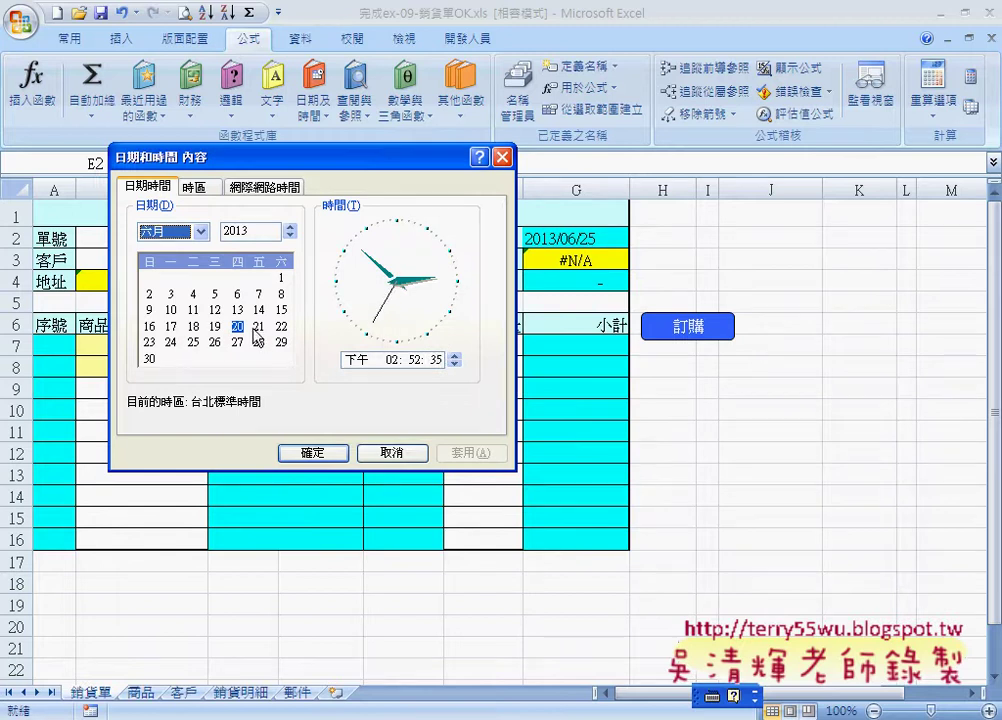
pyautogui.click(409, 455)
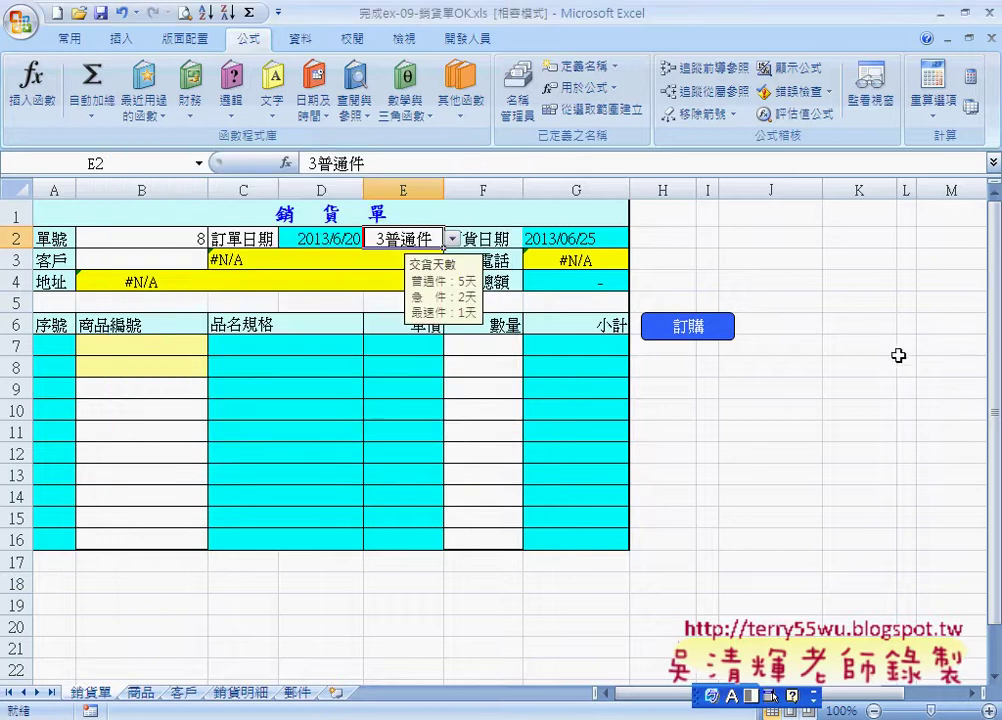
pyautogui.click(850, 283)
# Enter the holiday dates 2013/6/21 in K4 and 2013/6/24 in K5
pyautogui.write('2013/6/21')
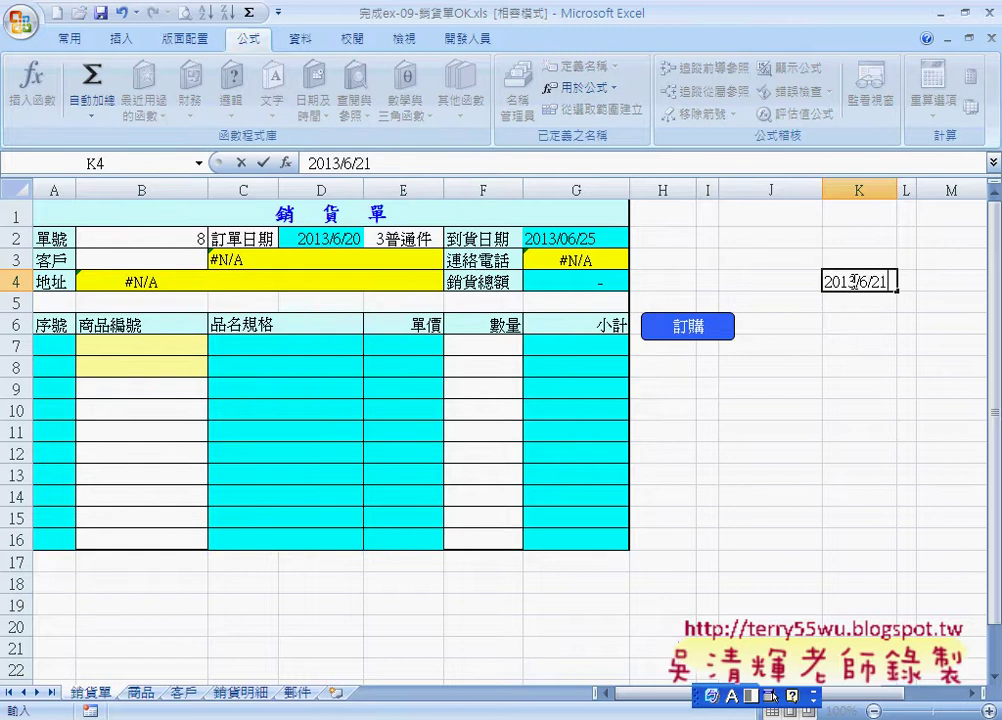
pyautogui.press('Return')
pyautogui.write('2013/6/24')
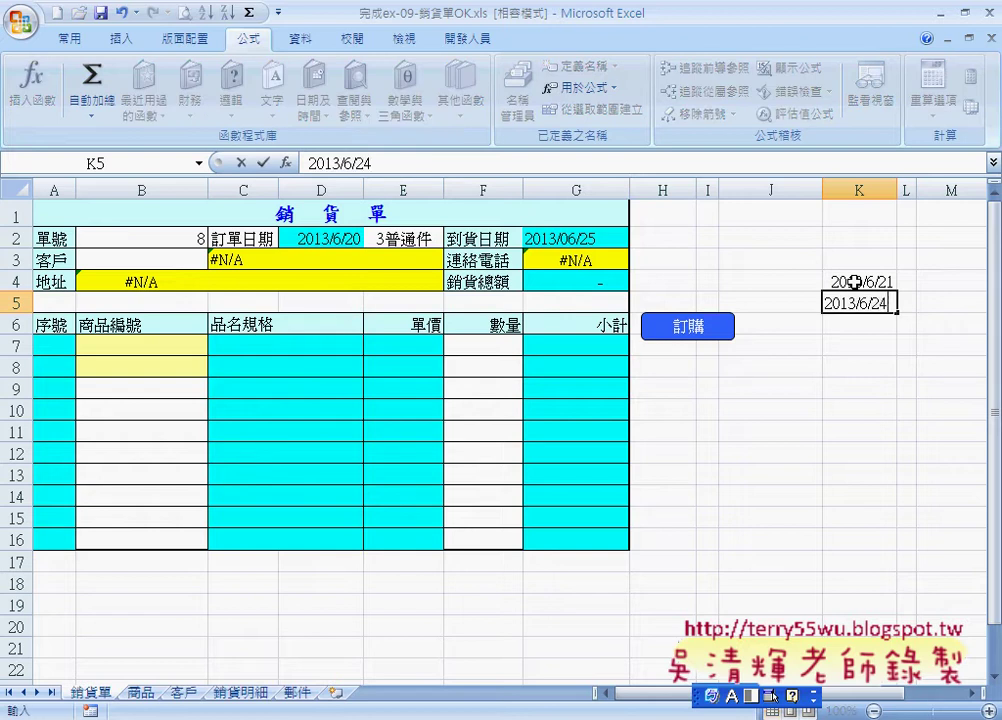
pyautogui.click(852, 337)
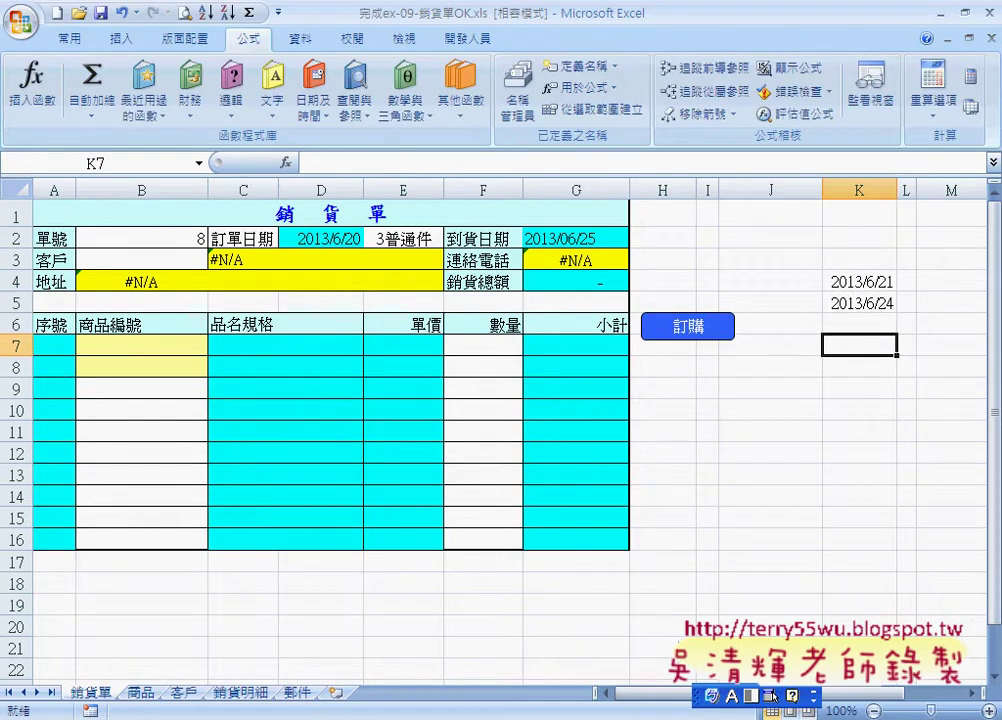
# Check the June dates on the system calendar, then select J2
pyautogui.doubleClick(772, 698)
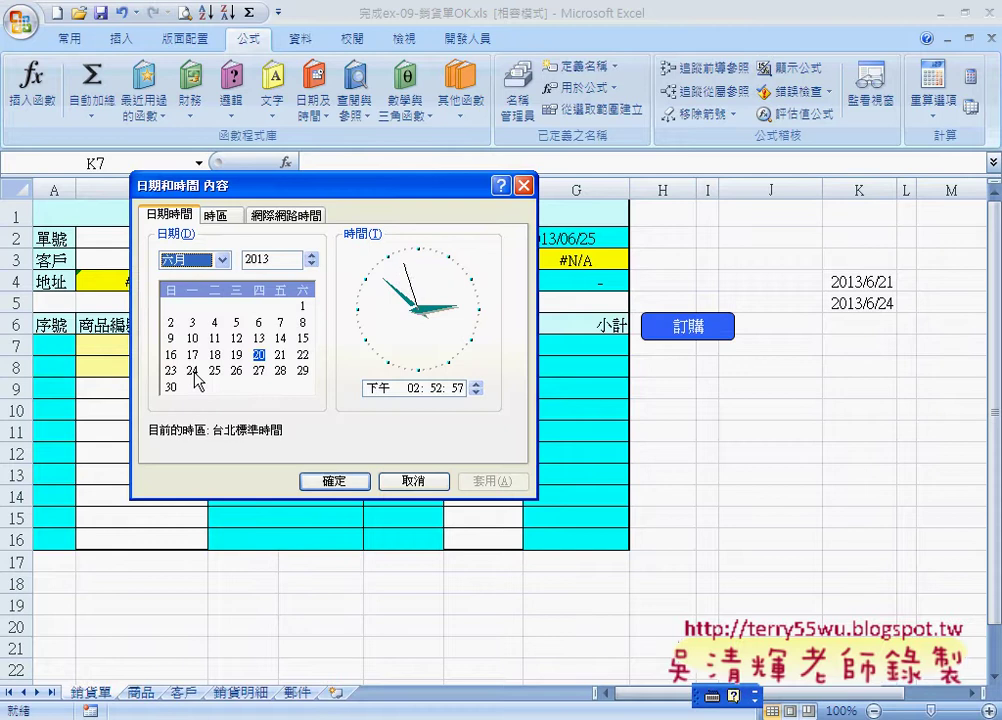
pyautogui.click(416, 481)
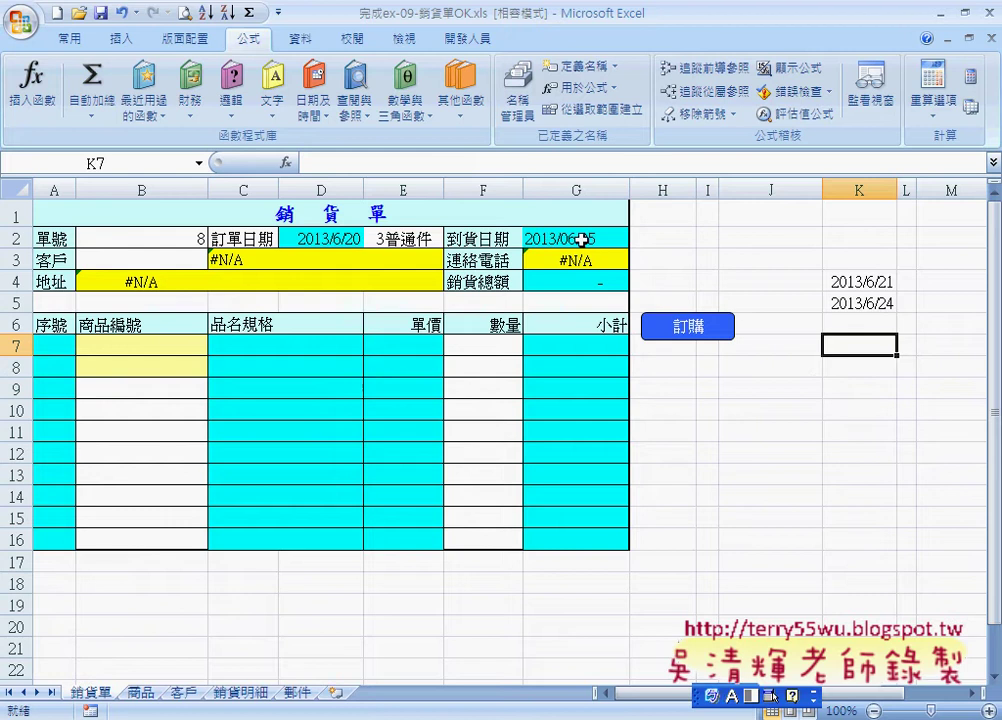
pyautogui.click(741, 240)
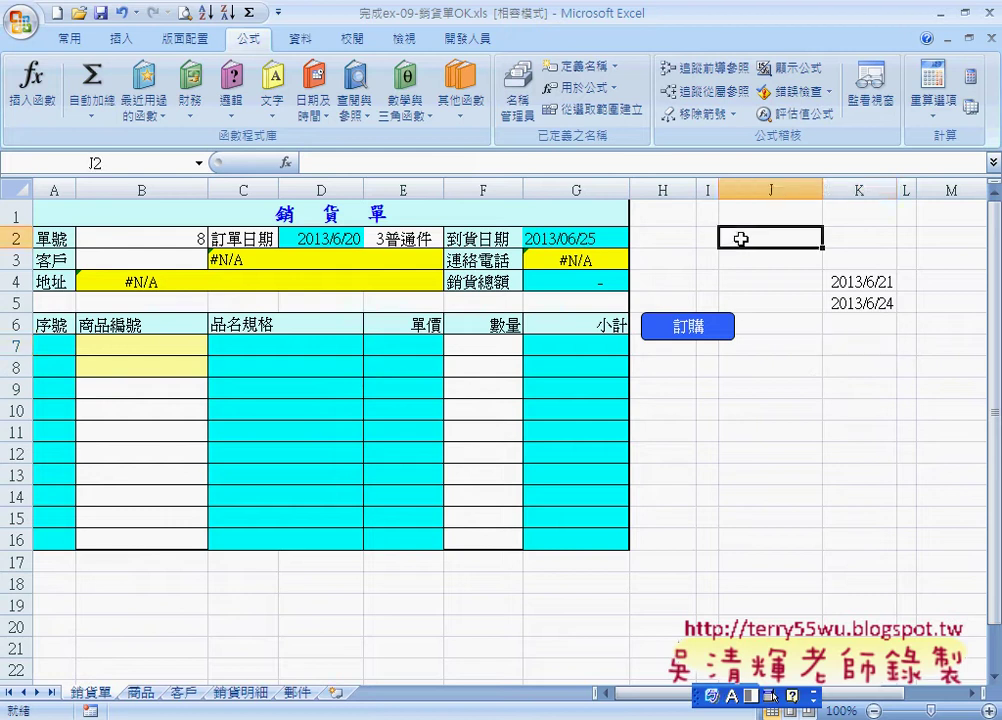
# Confirm in Format Cells that J2 uses a Date number format
pyautogui.rightClick(741, 237)
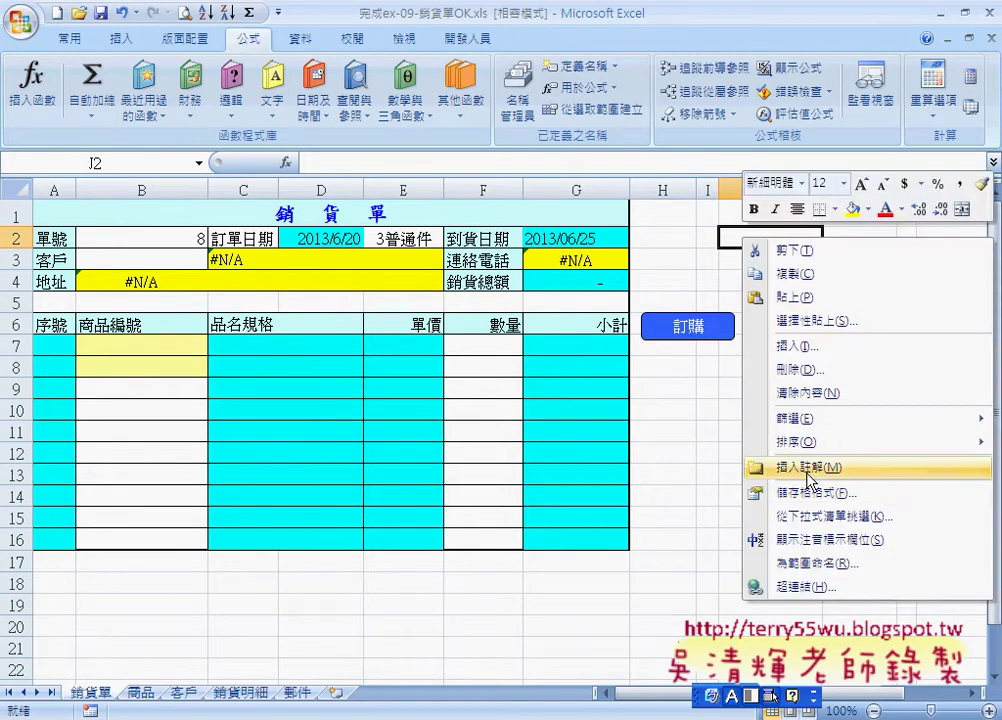
pyautogui.press('Return')
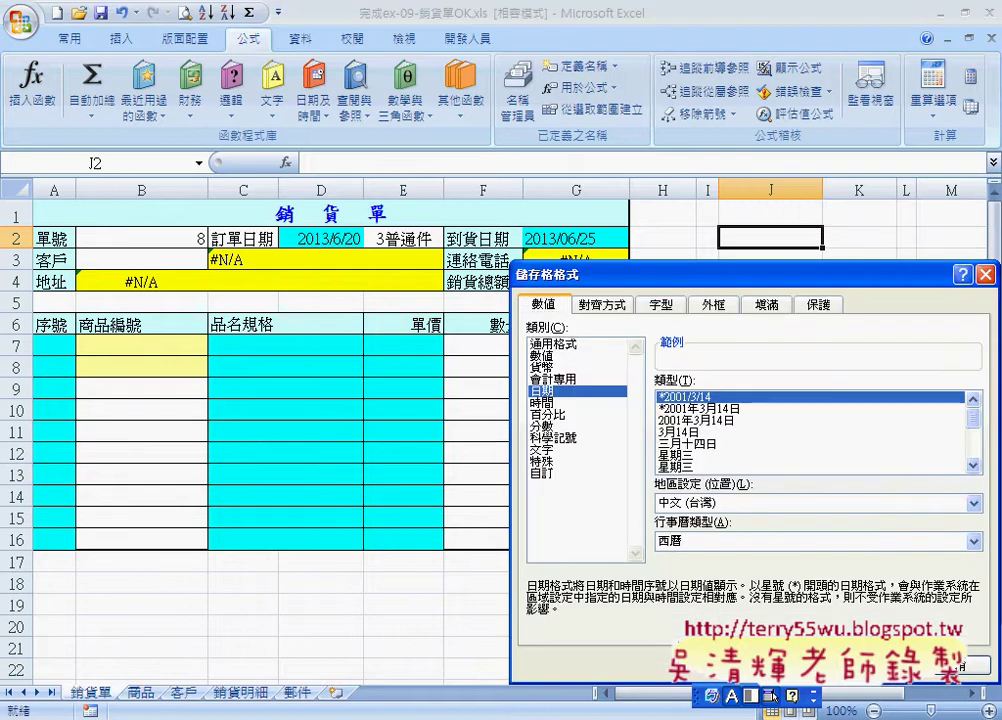
pyautogui.press('Escape')
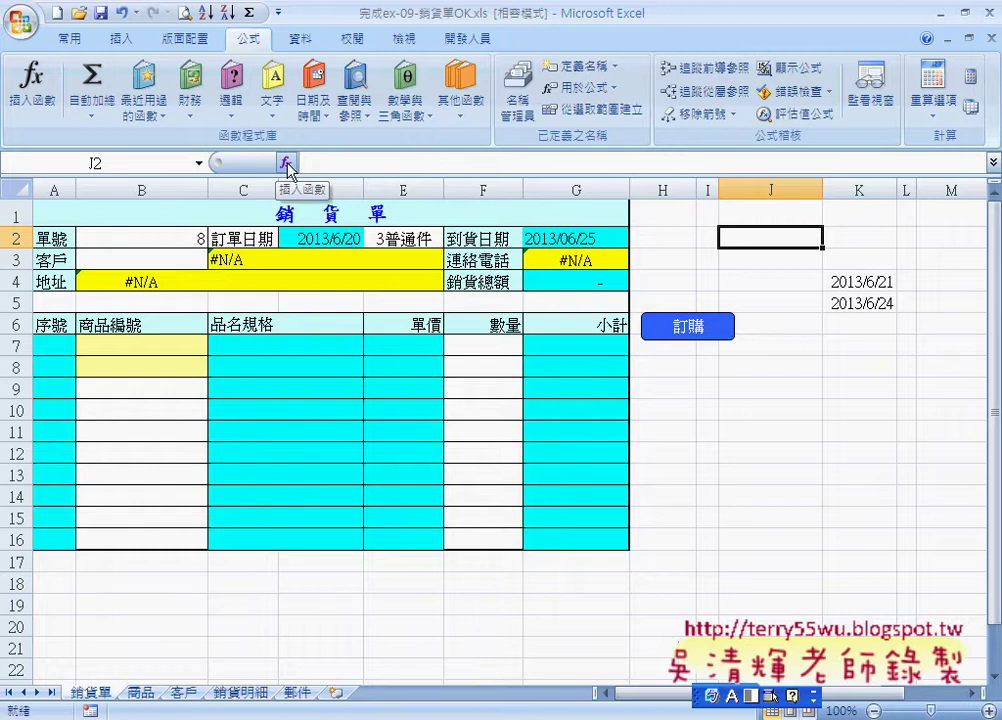
# Insert the WORKDAY function into J2 with its Function Arguments dialog open
pyautogui.click(287, 163)
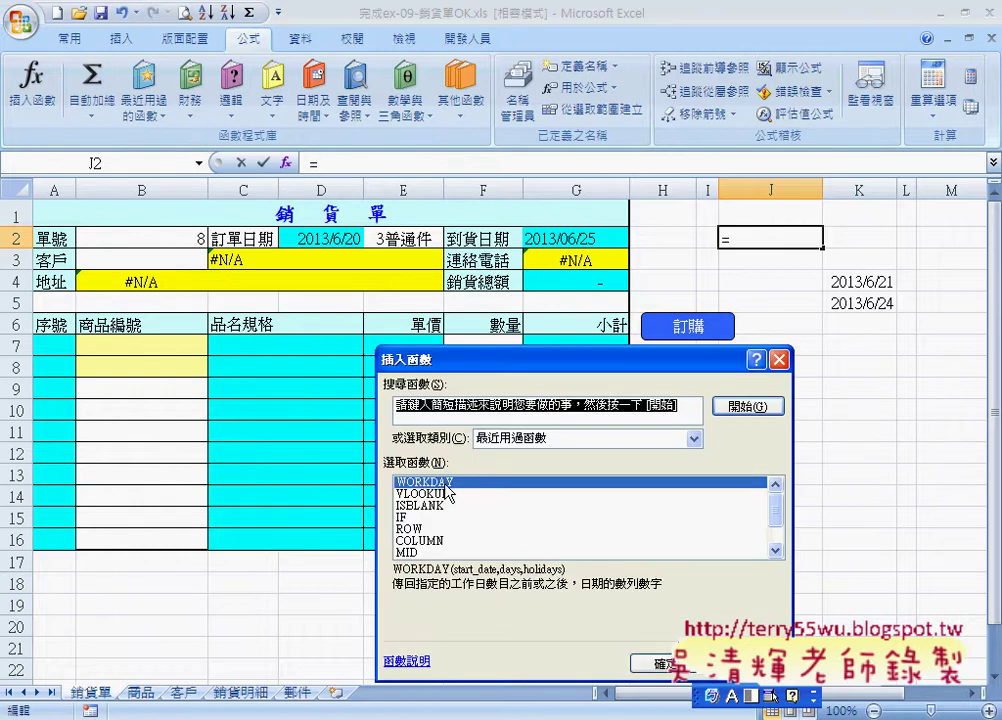
pyautogui.click(779, 358)
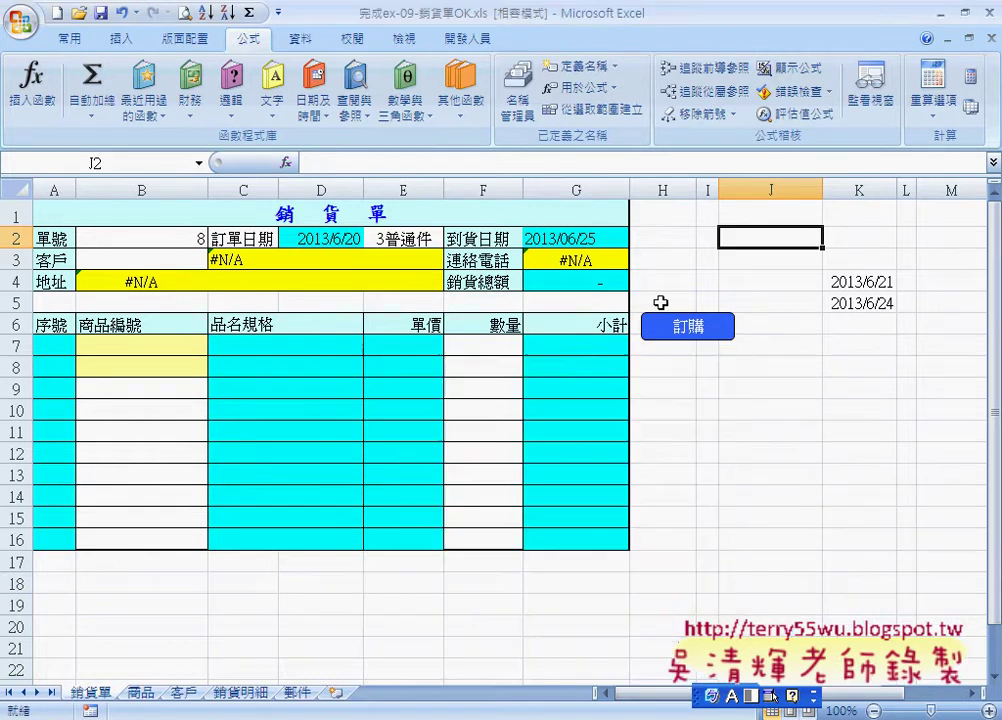
pyautogui.click(286, 163)
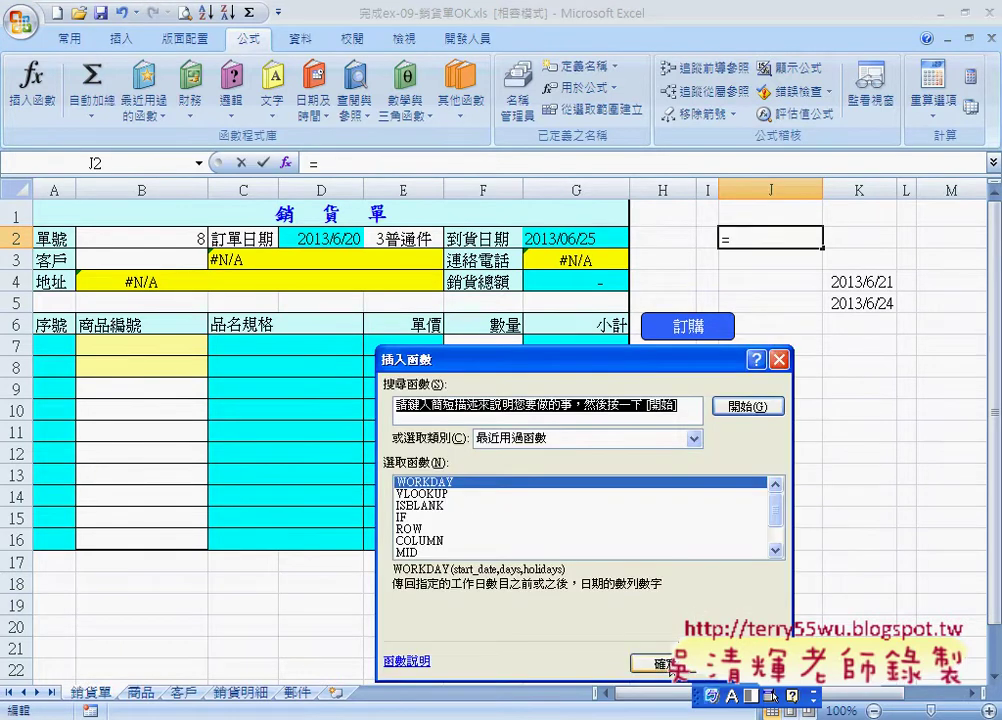
pyautogui.press('Return')
pyautogui.moveTo(544, 401); pyautogui.dragTo(527, 351)
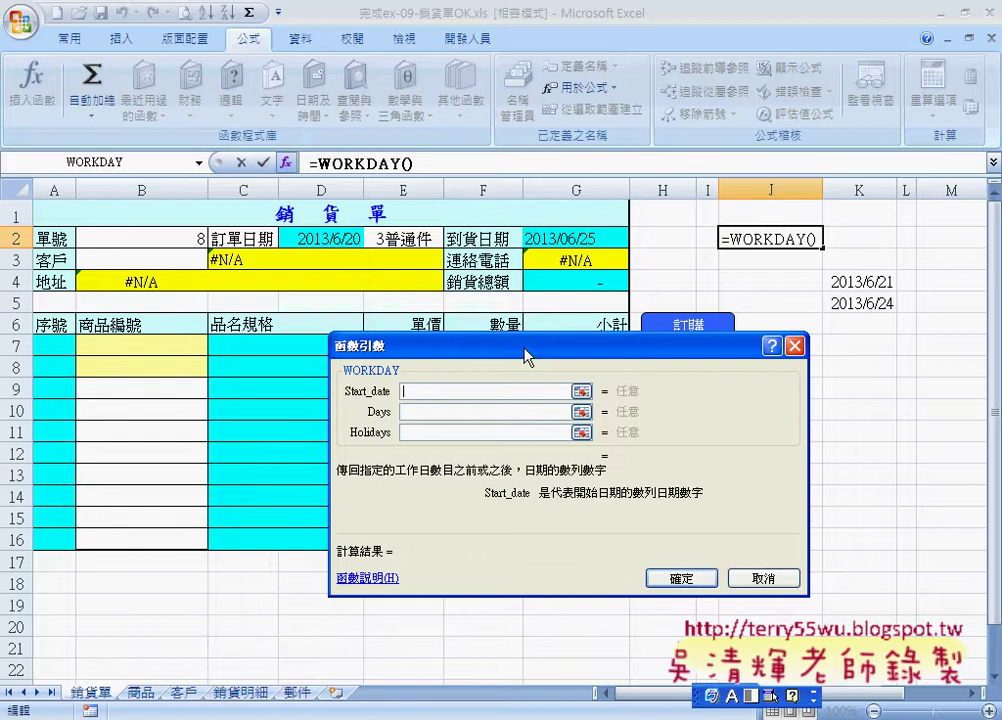
# Set WORKDAY's start date to D2 and nest a VLOOKUP as the days argument
pyautogui.click(345, 242)
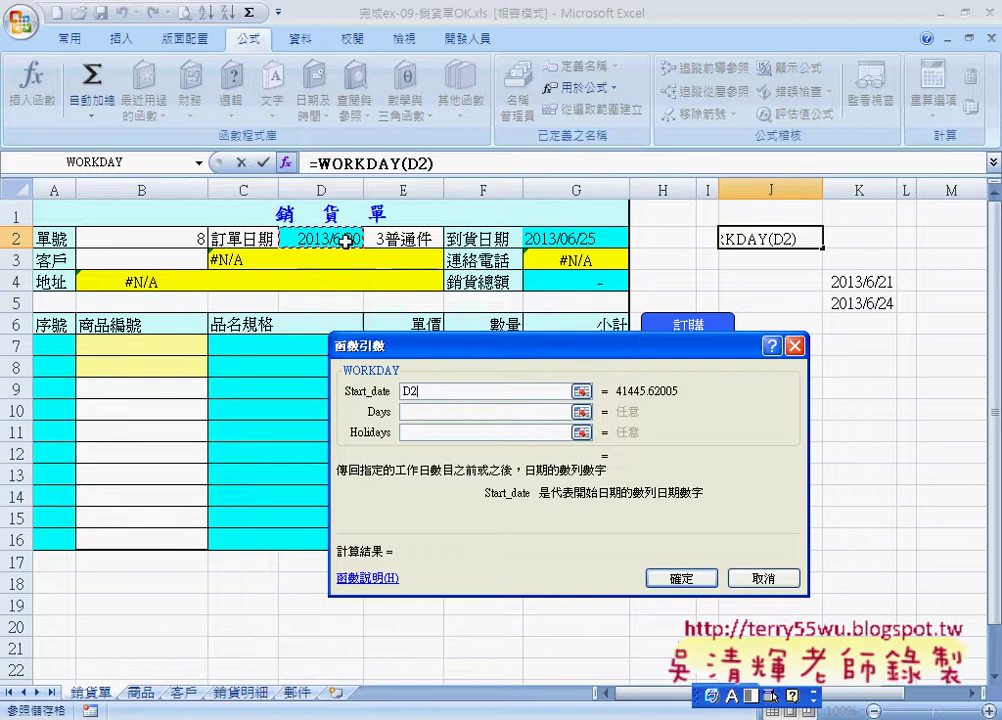
pyautogui.click(407, 410)
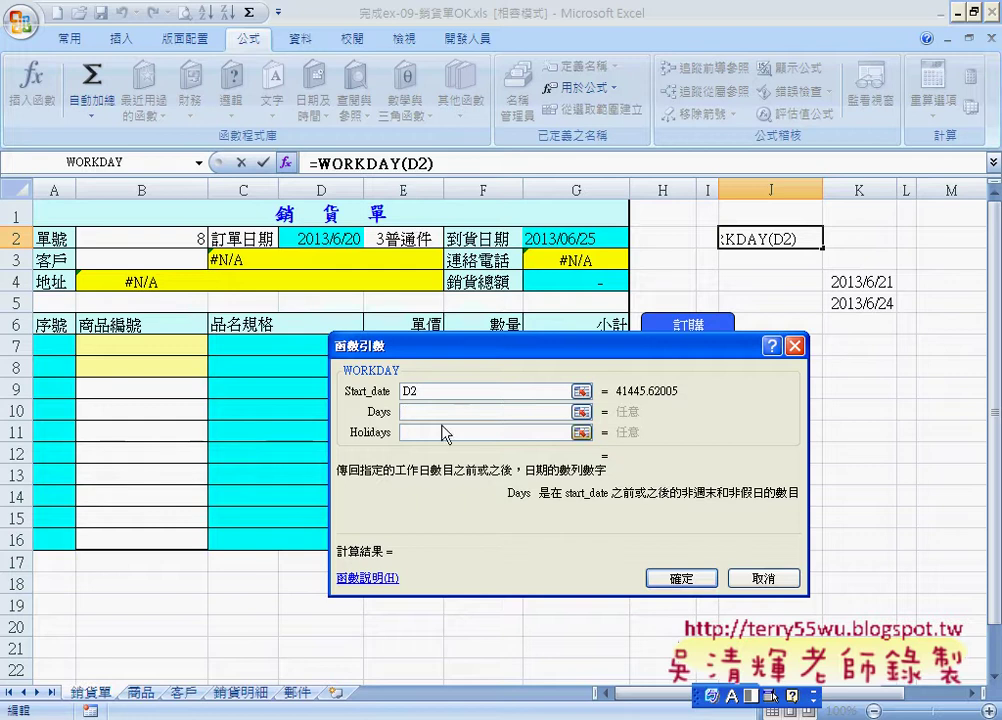
pyautogui.click(199, 162)
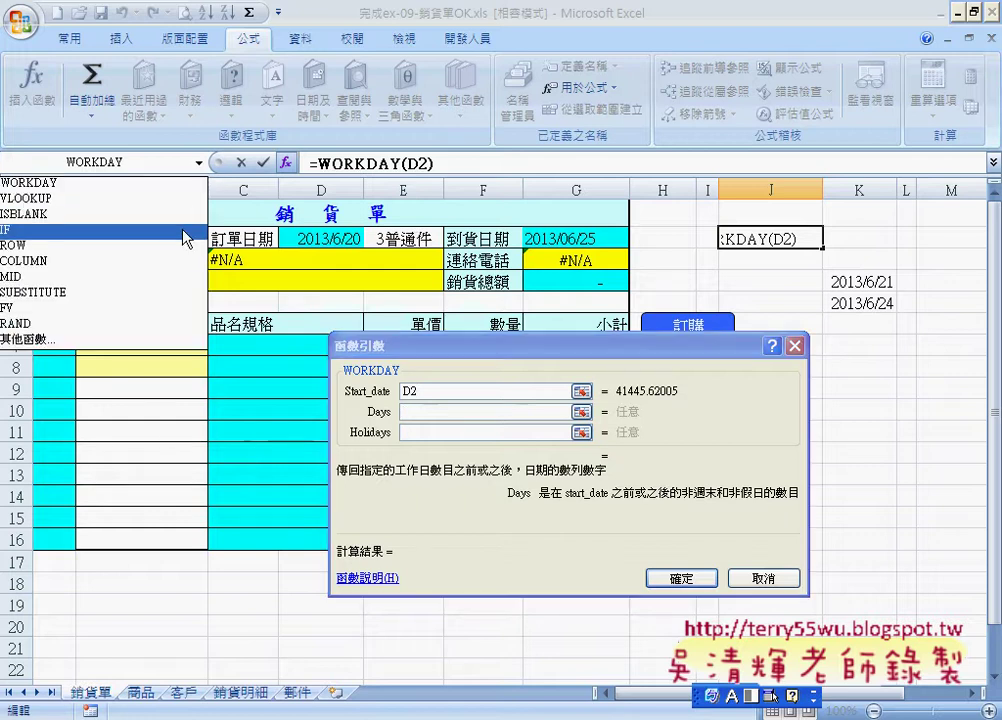
pyautogui.click(50, 181)
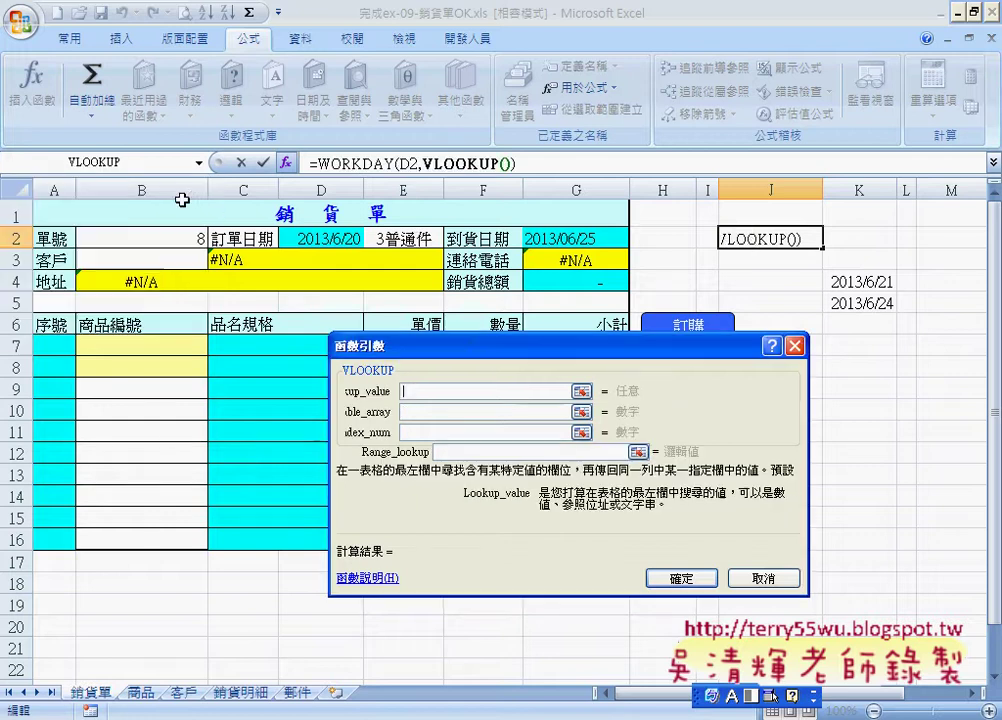
# Fill VLOOKUP with E2, 郵件!A2:B4, column 2 and match 0, so J2 shows 2013/6/27
pyautogui.click(405, 244)
pyautogui.click(423, 411)
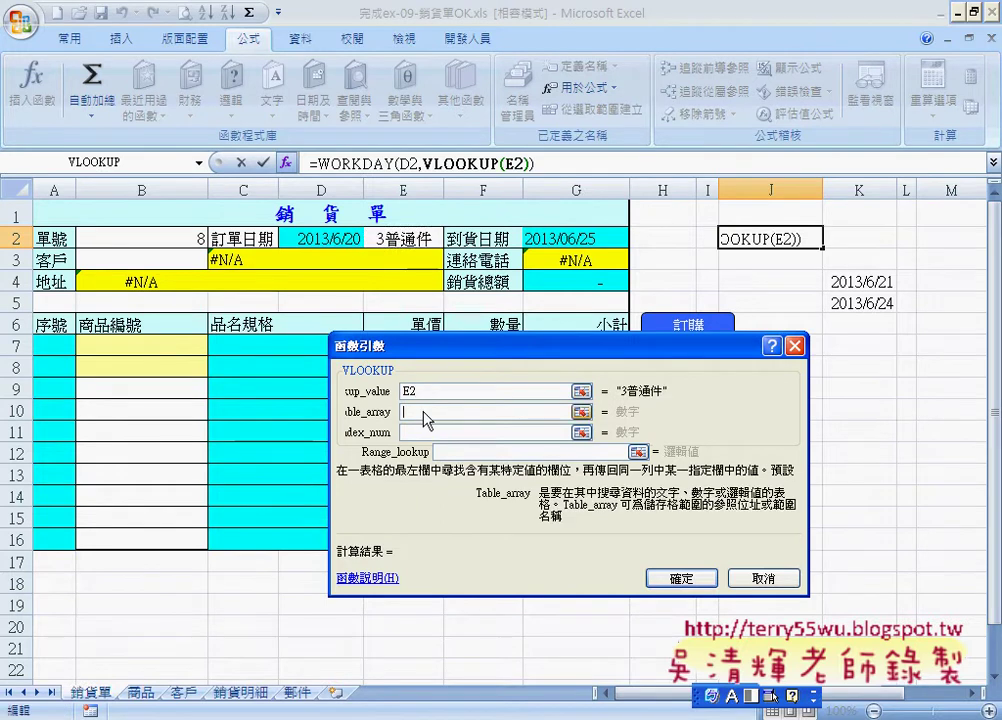
pyautogui.click(297, 694)
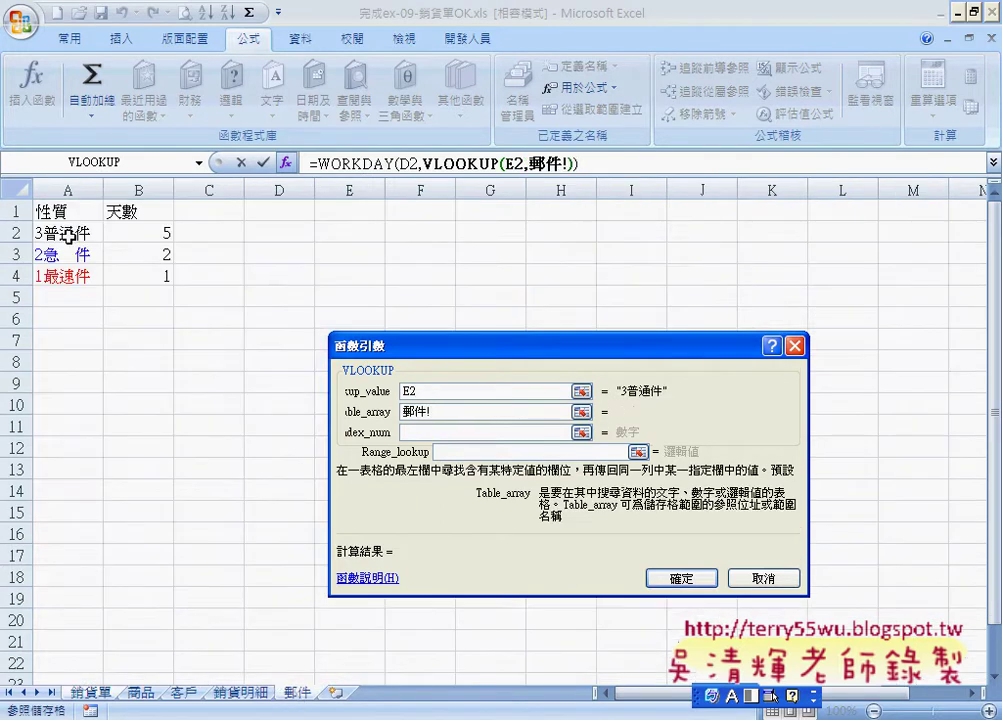
pyautogui.moveTo(69, 232); pyautogui.dragTo(157, 272)
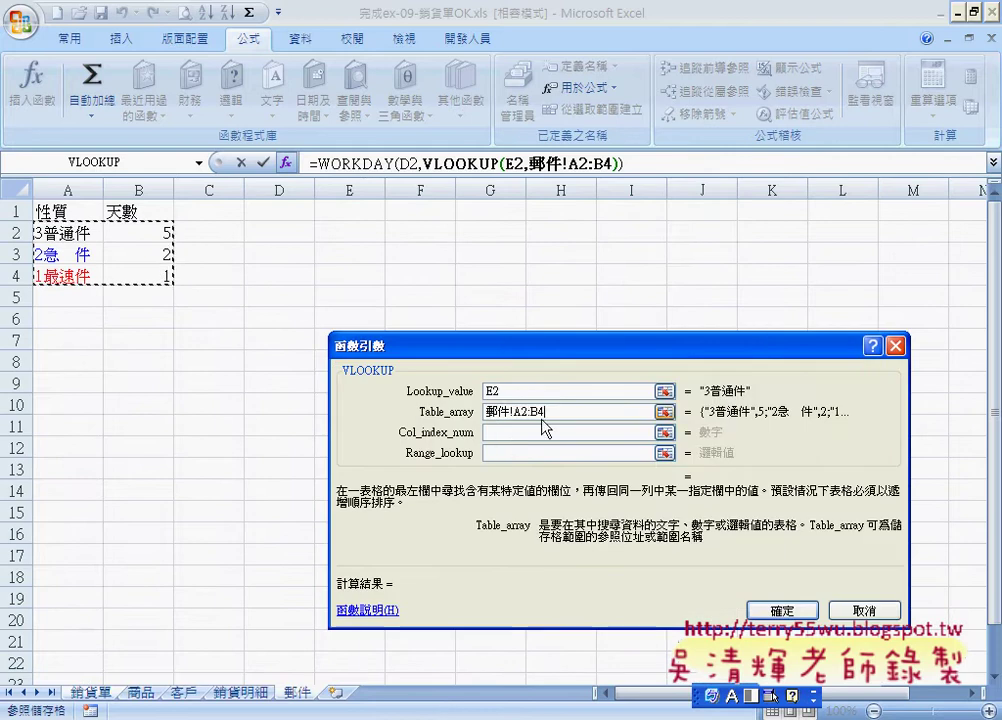
pyautogui.click(497, 433)
pyautogui.write('2')
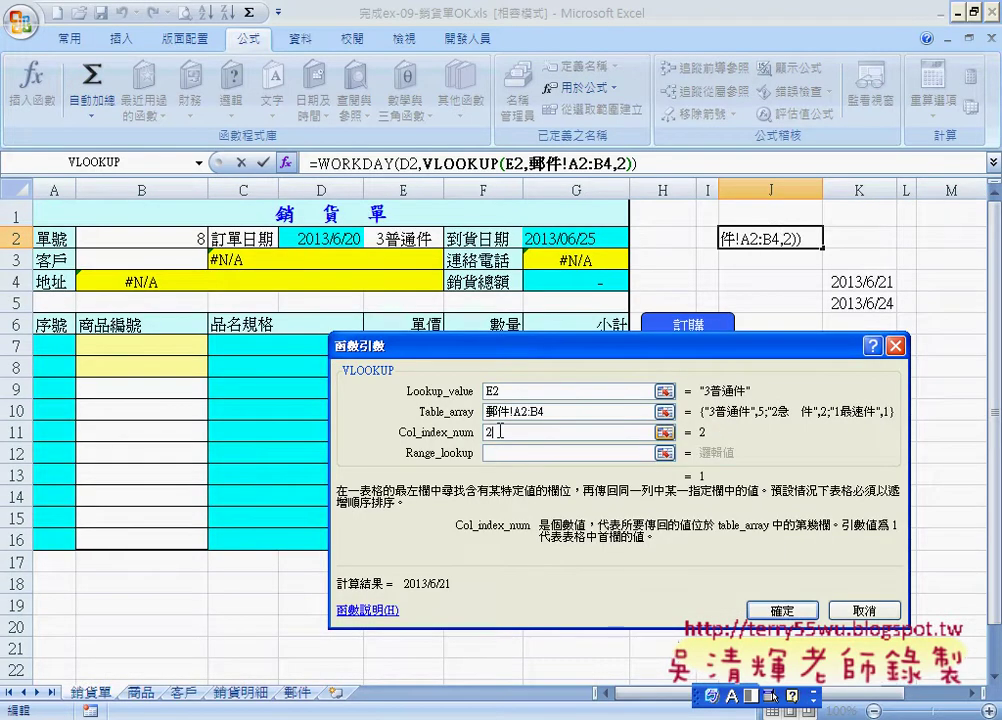
pyautogui.click(497, 453)
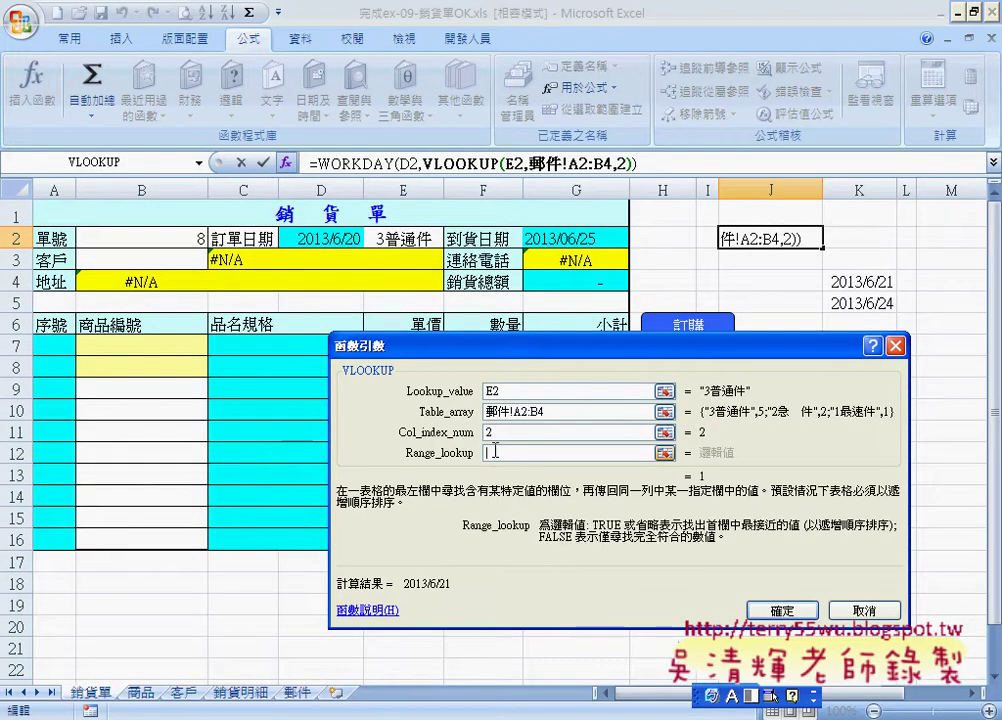
pyautogui.write('0')
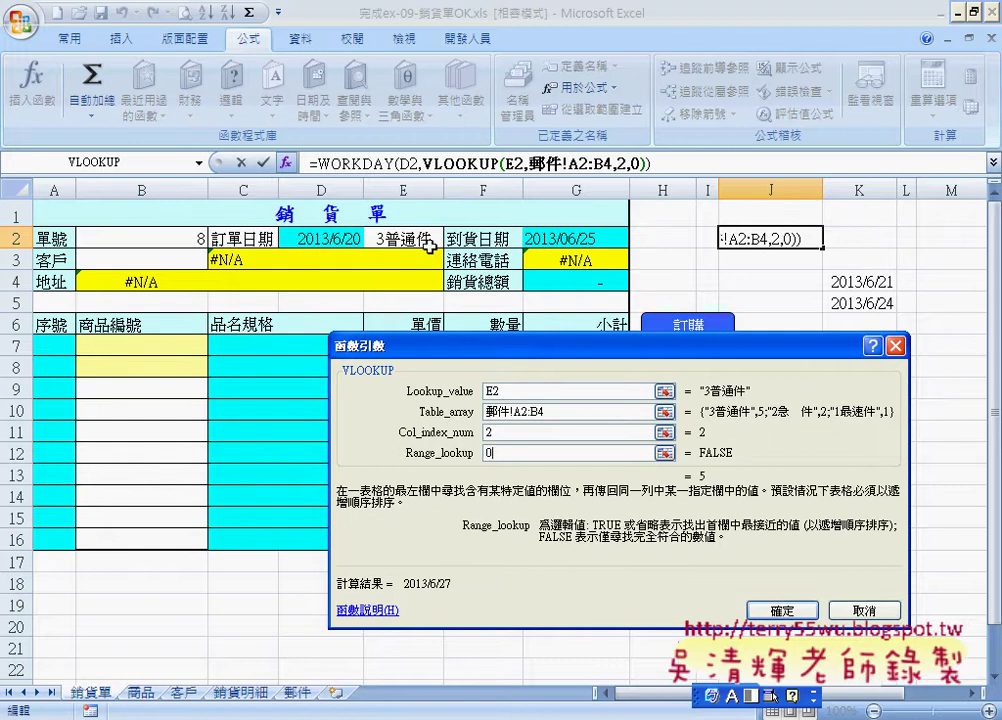
pyautogui.click(782, 610)
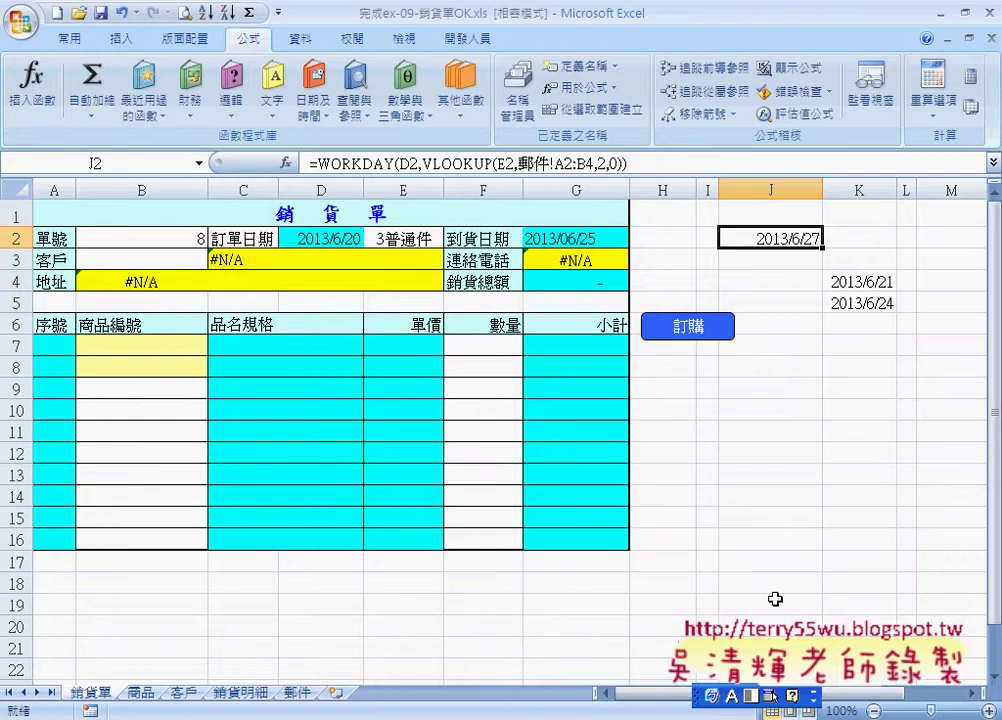
# Add K4:K5 as the holidays argument of J2's WORKDAY, changing the result to 2013/7/1
pyautogui.click(355, 163)
pyautogui.click(287, 163)
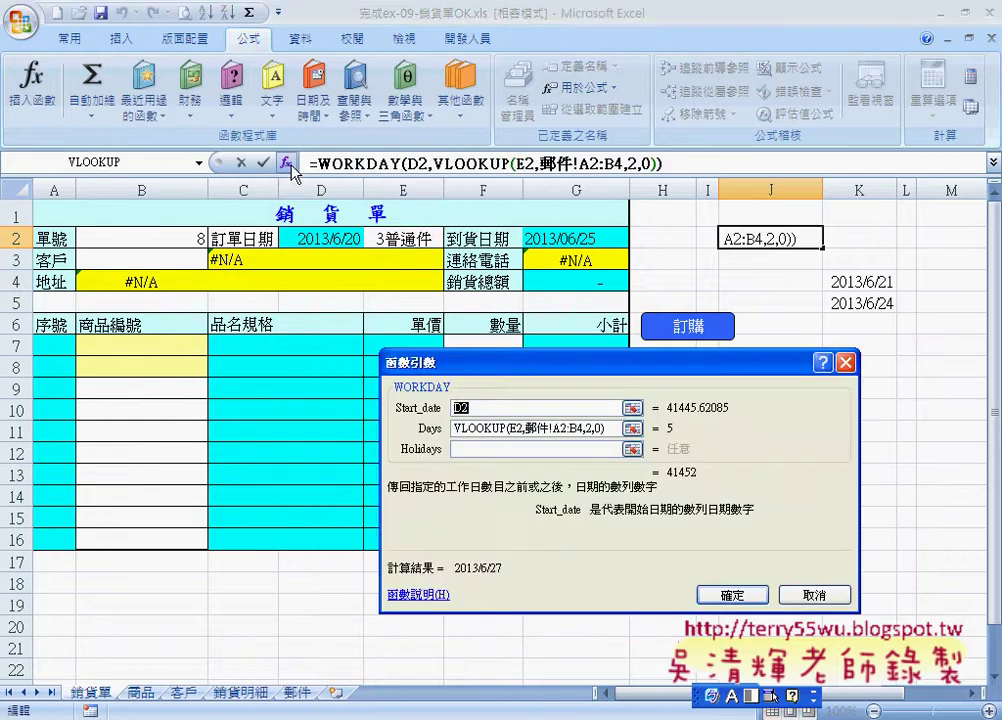
pyautogui.click(471, 452)
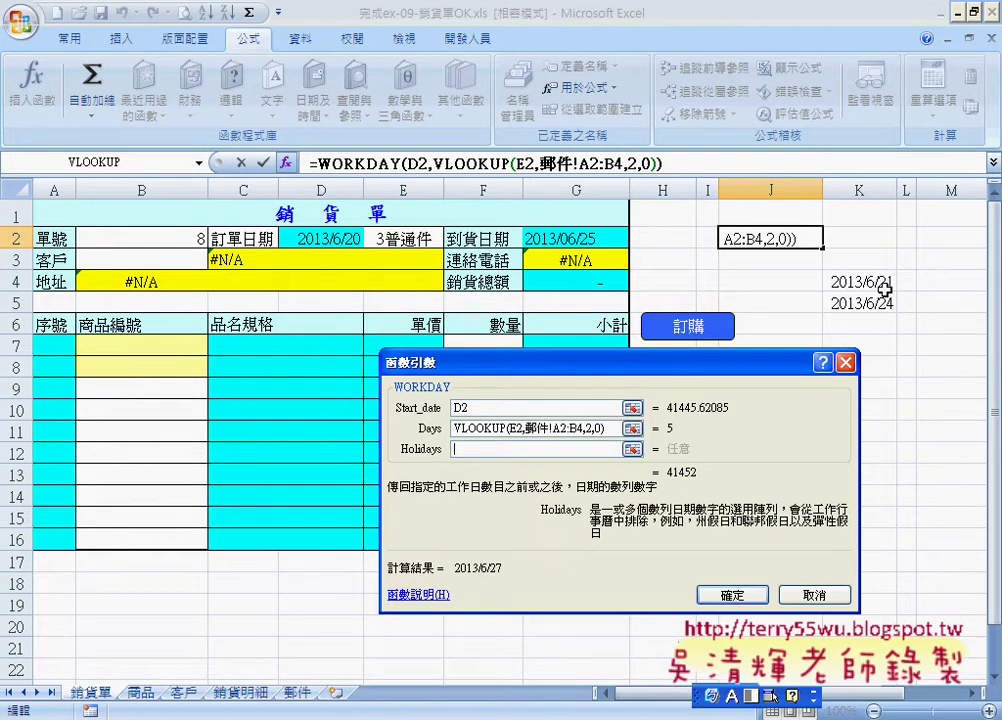
pyautogui.moveTo(881, 285); pyautogui.dragTo(876, 302)
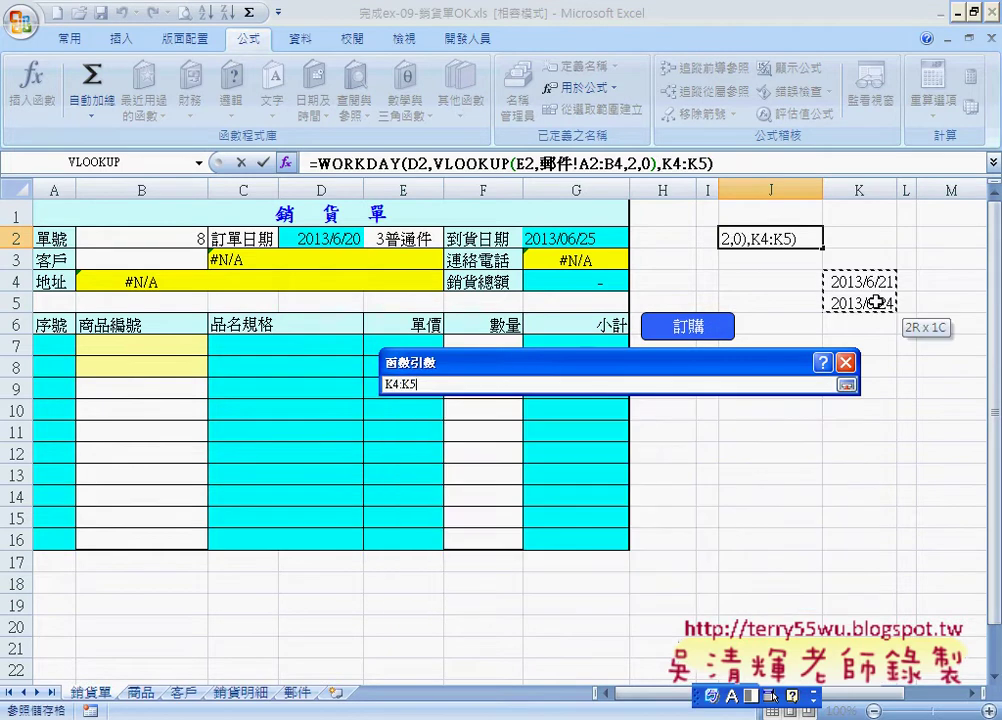
pyautogui.moveTo(876, 302); pyautogui.dragTo(876, 302)
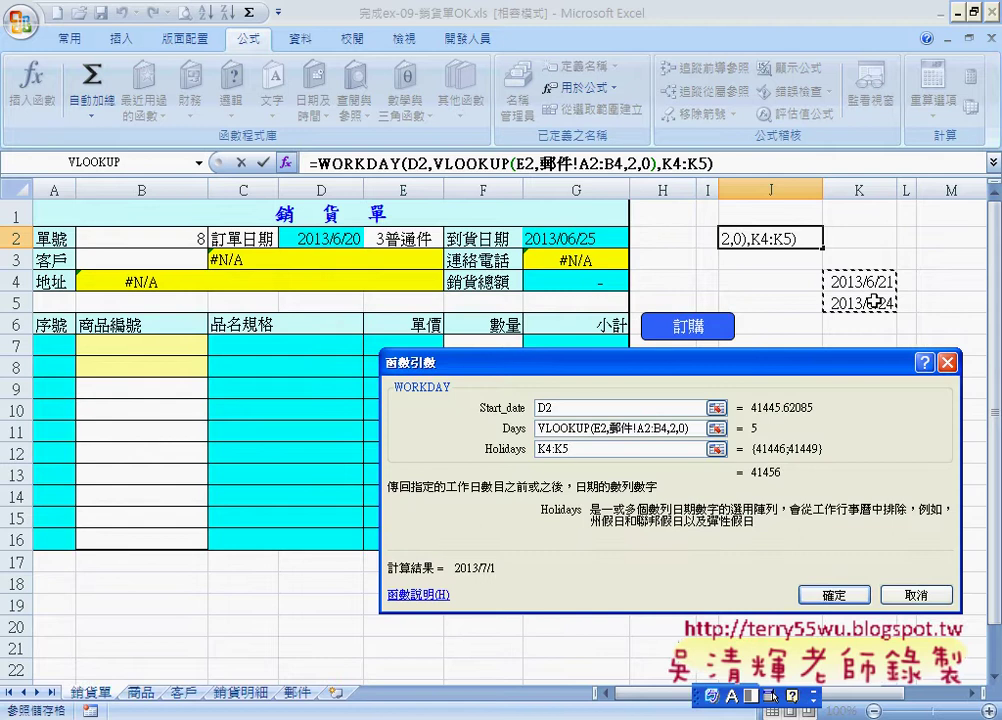
pyautogui.click(830, 593)
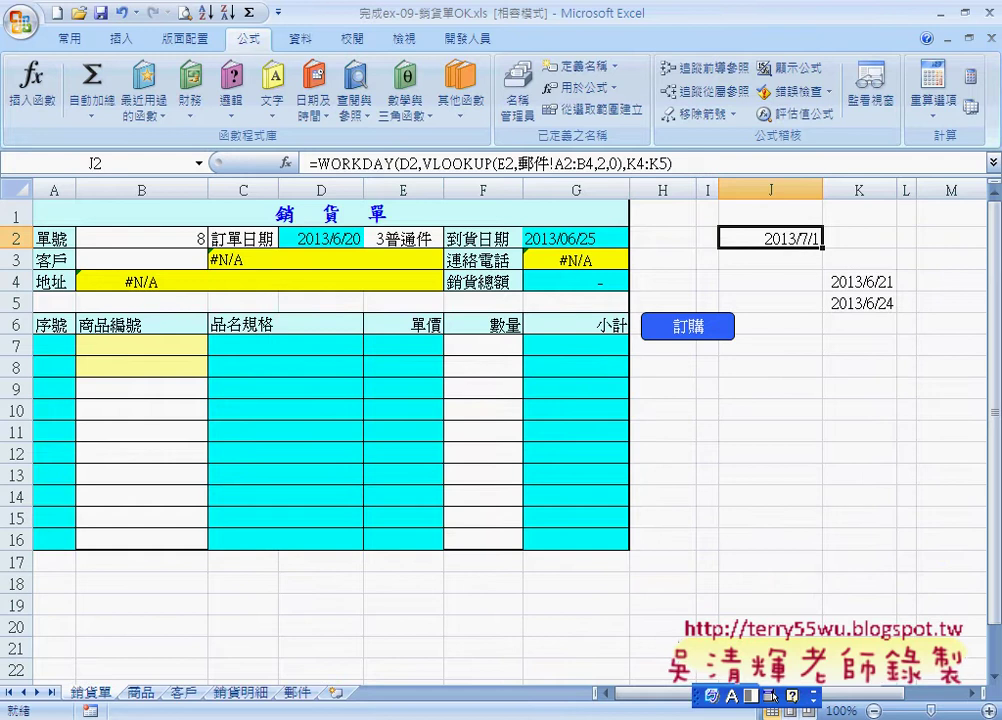
# Open the June 2013 system calendar and place it beside the K4:K5 holiday dates
pyautogui.click(773, 697)
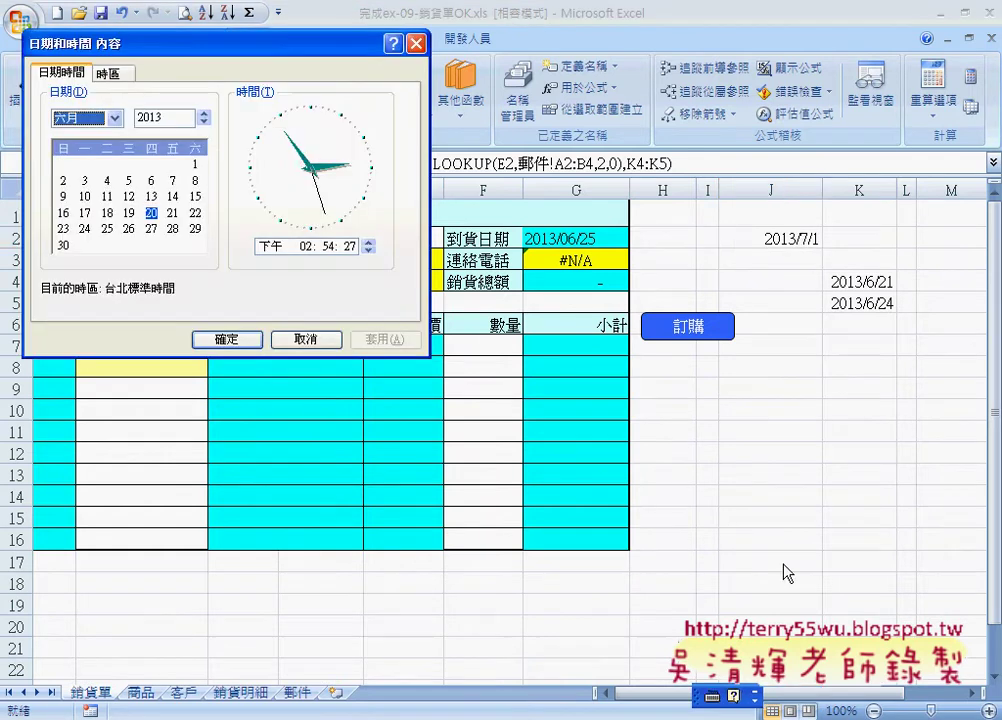
pyautogui.moveTo(337, 49); pyautogui.dragTo(765, 355)
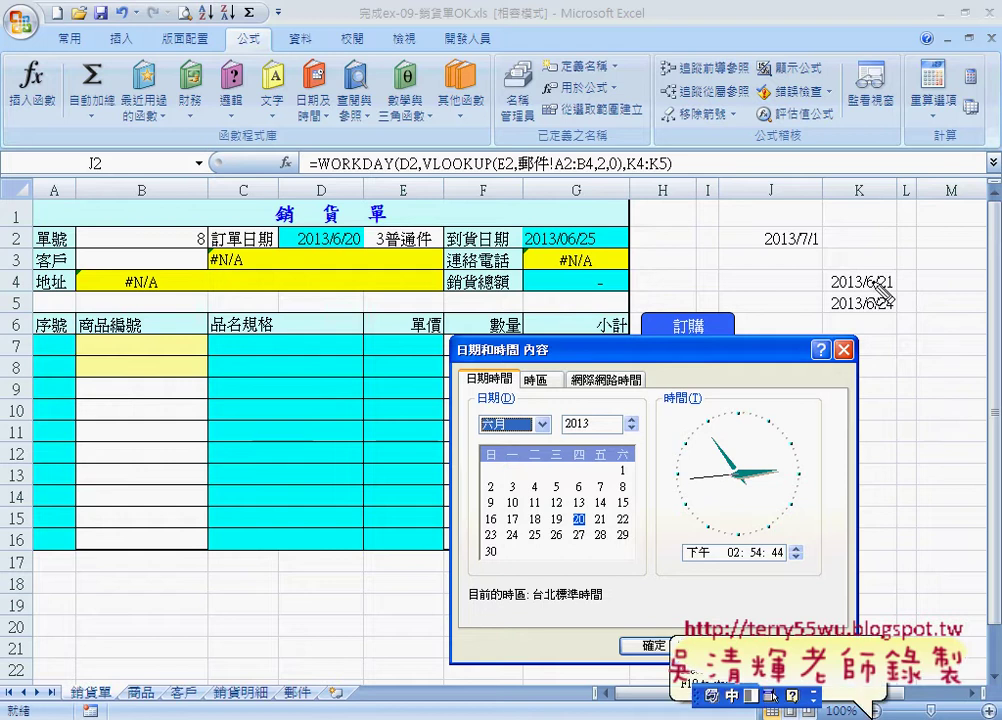
pyautogui.moveTo(857, 331)
pyautogui.mouseDown()
pyautogui.moveTo(877, 326)
pyautogui.moveTo(877, 340)
pyautogui.mouseUp()
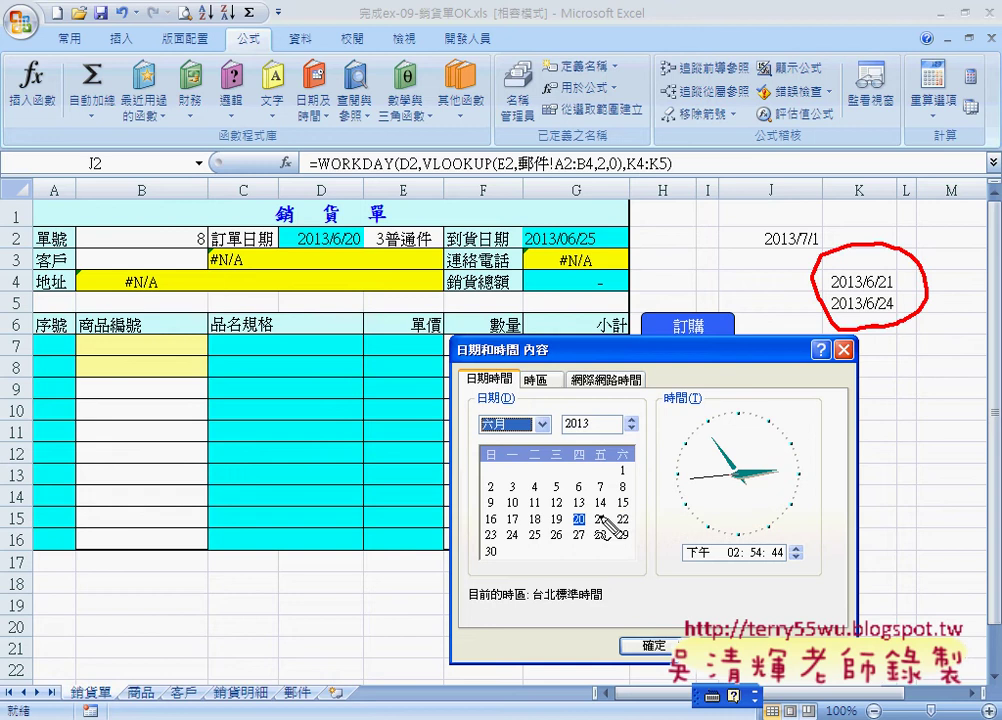
pyautogui.moveTo(605, 515)
pyautogui.mouseDown()
pyautogui.moveTo(594, 526)
pyautogui.moveTo(630, 521)
pyautogui.mouseUp()
pyautogui.moveTo(482, 541); pyautogui.dragTo(512, 532)
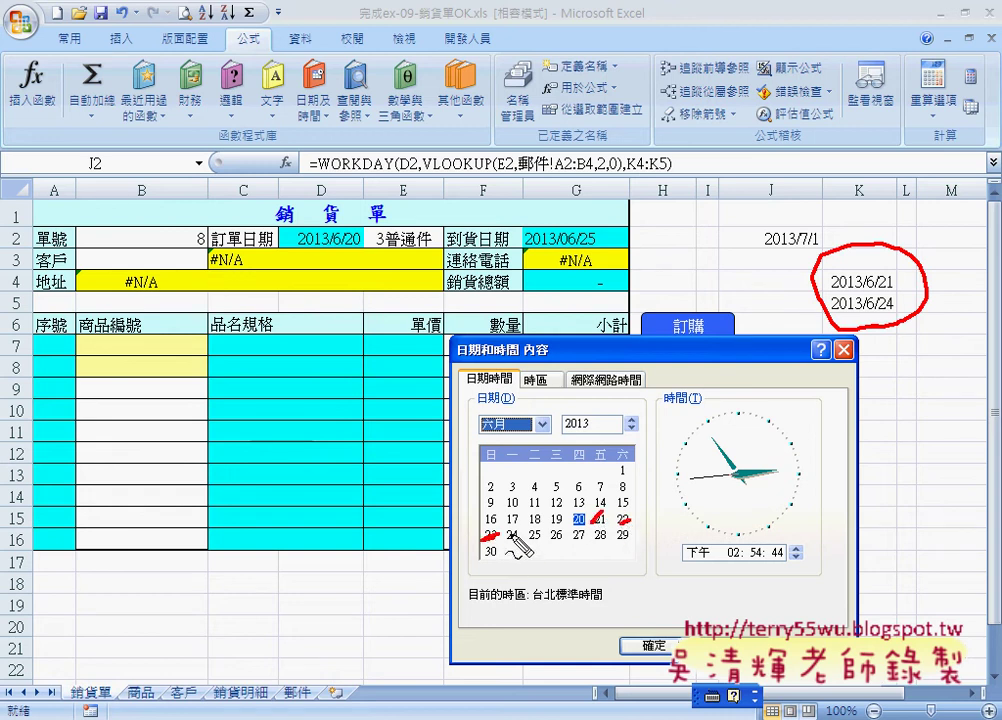